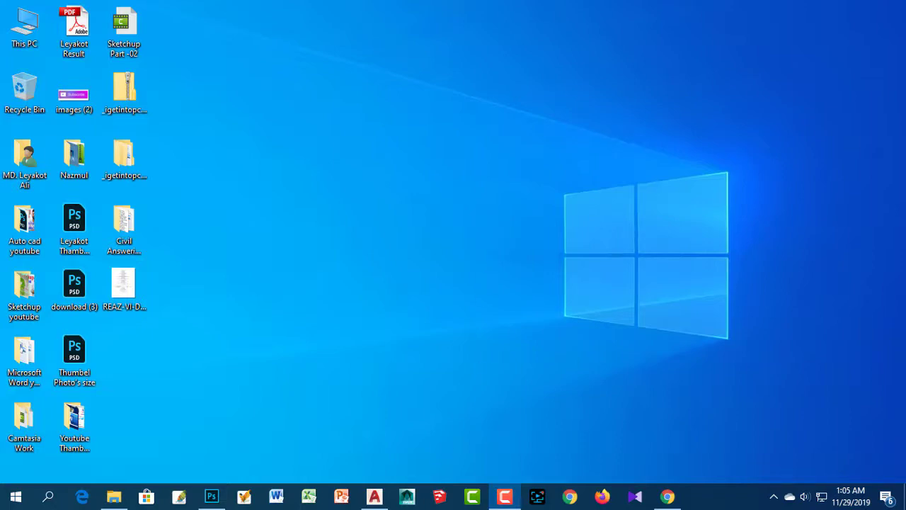
Step: Restore the AutoCAD window showing the labelled house floor plan drawing
left_click(373, 499)
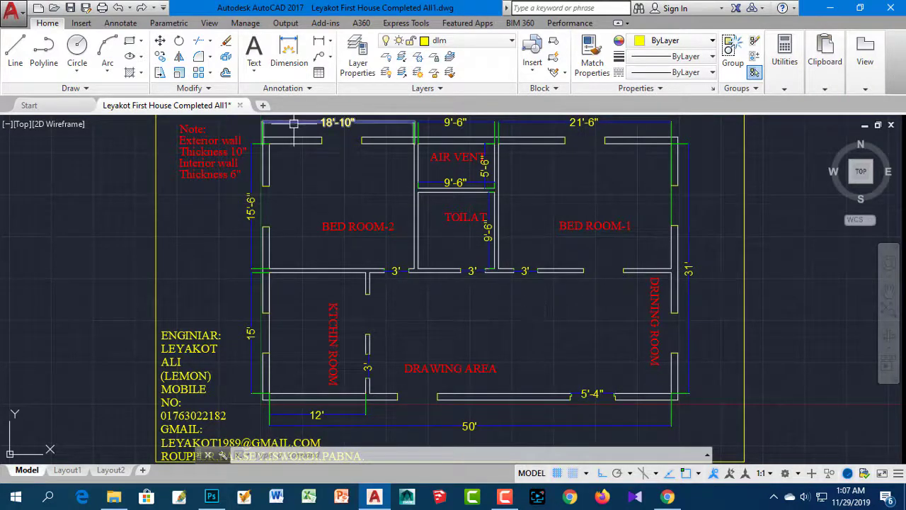
Step: Add a 37'-6" dimension along the lower wall of the drawing area using DIM
left_click(289, 55)
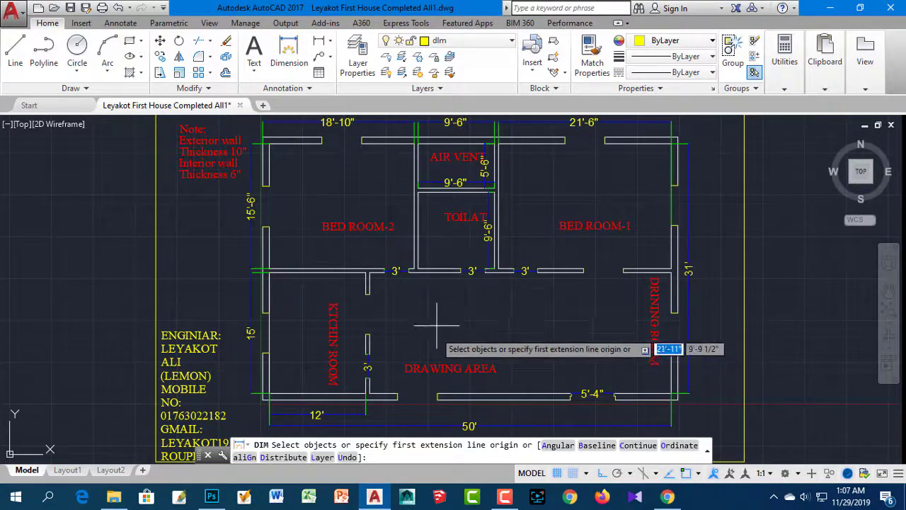
key("Return")
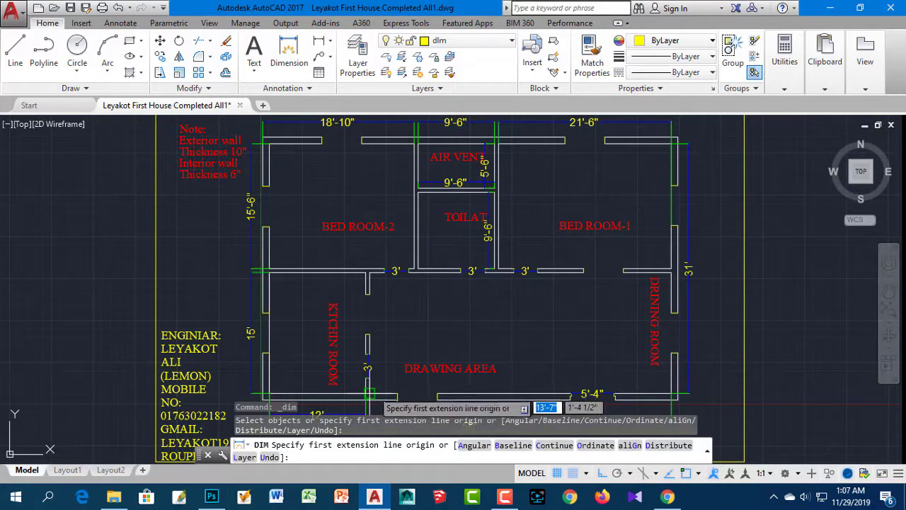
left_click(375, 392)
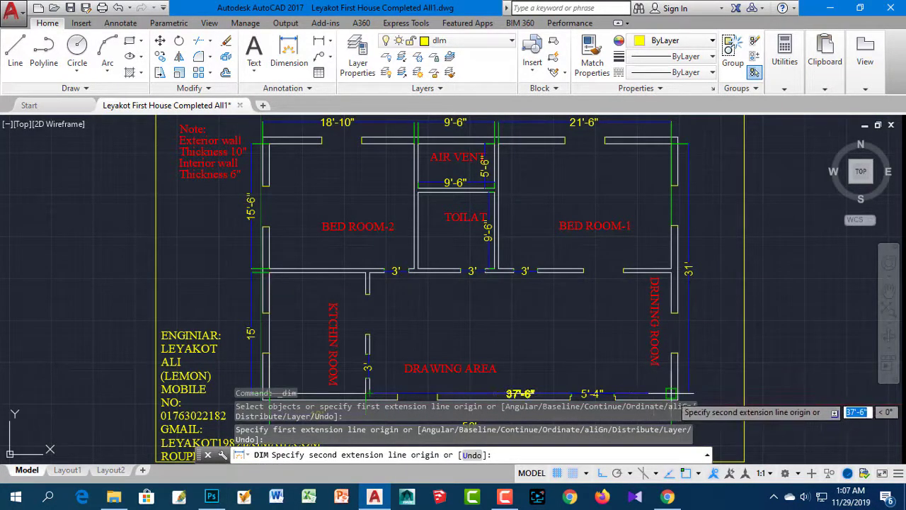
left_click(670, 393)
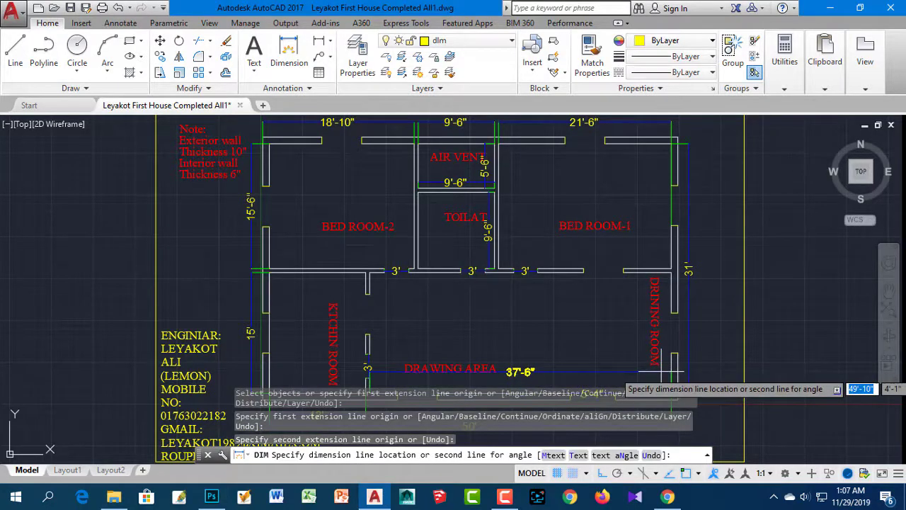
left_click(649, 369)
key("Return")
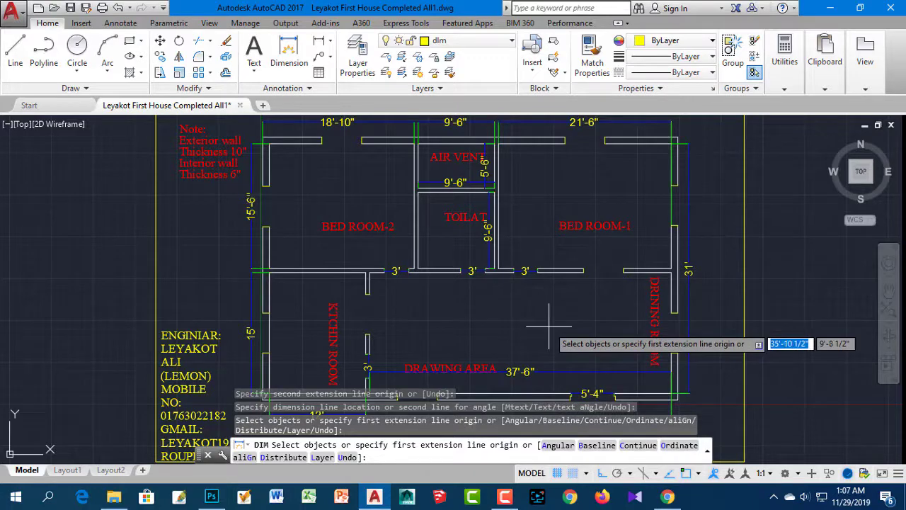
key("Return")
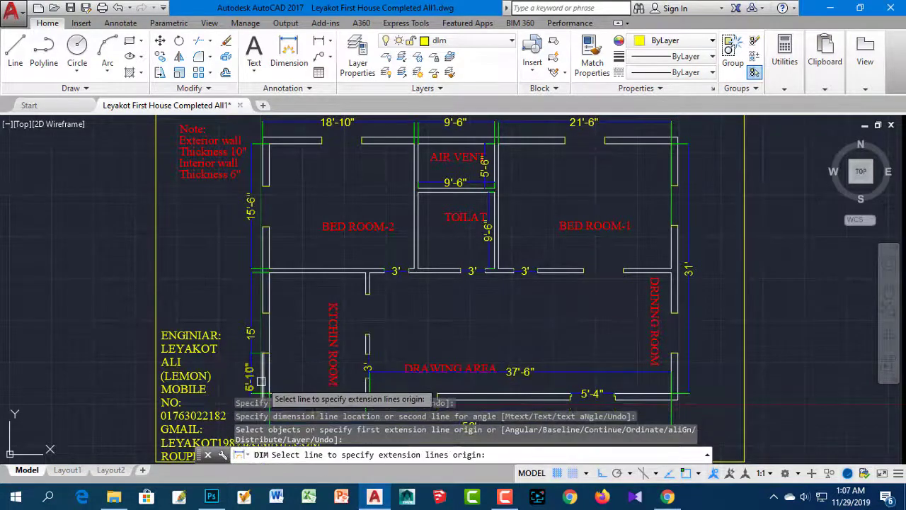
key("Return")
key("Return")
key("Return")
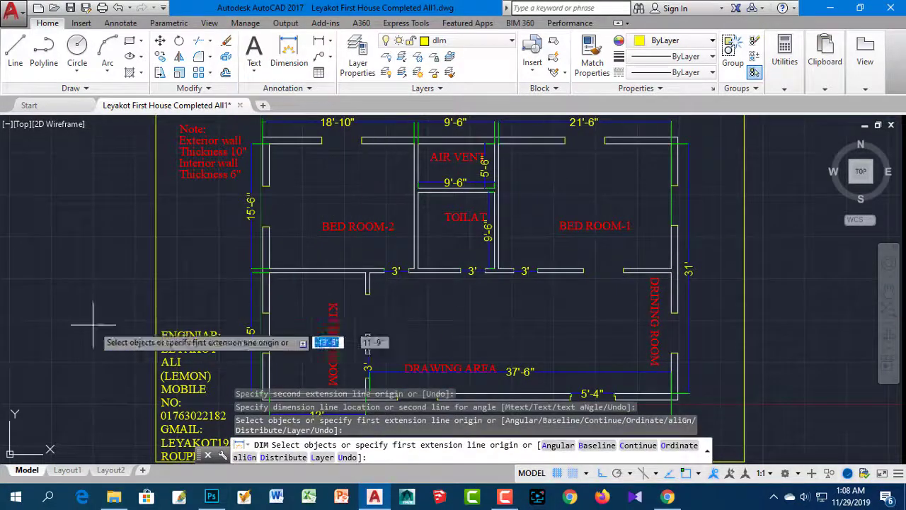
Step: Turn on the Block, Door and Hatchs layers to reveal furniture, door swings and wall hatching
left_click(501, 45)
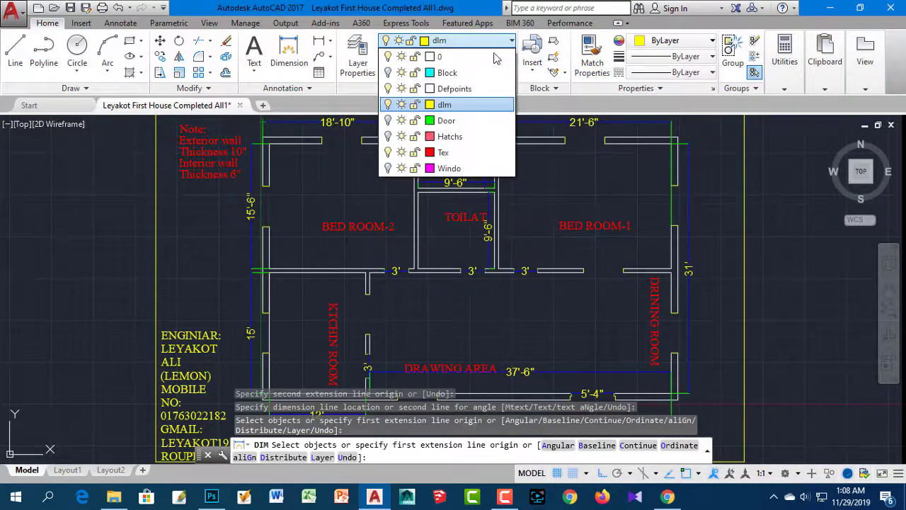
left_click(366, 110)
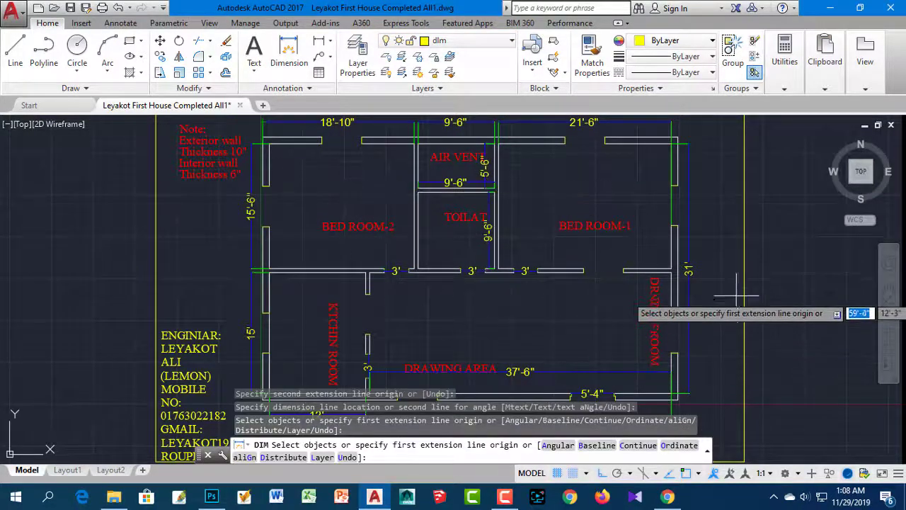
left_click(690, 134)
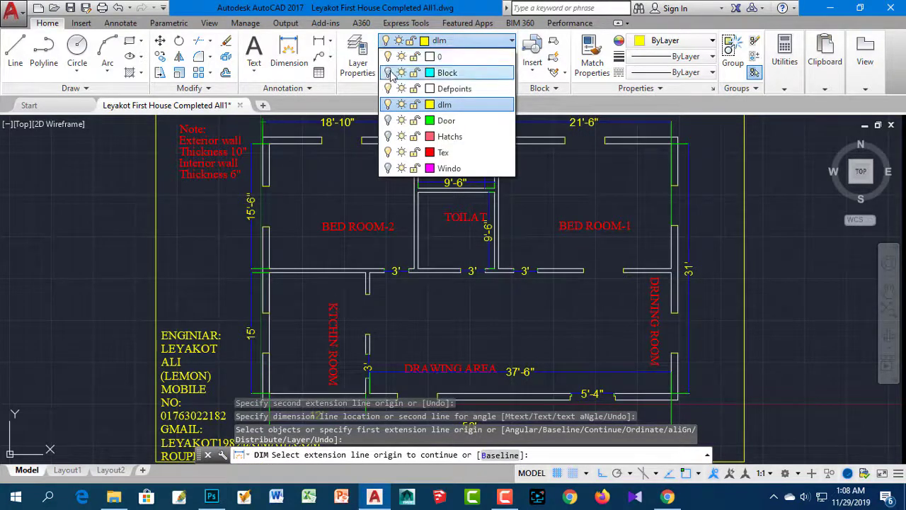
left_click(387, 73)
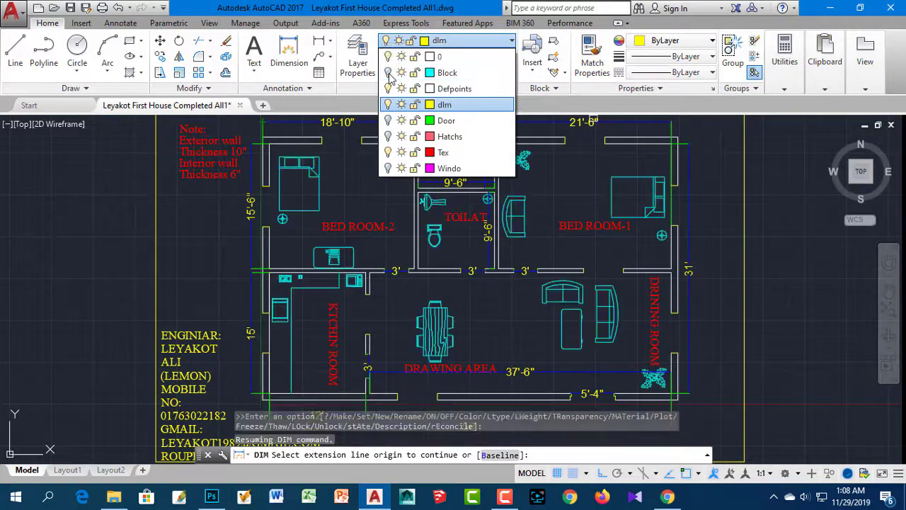
left_click(388, 120)
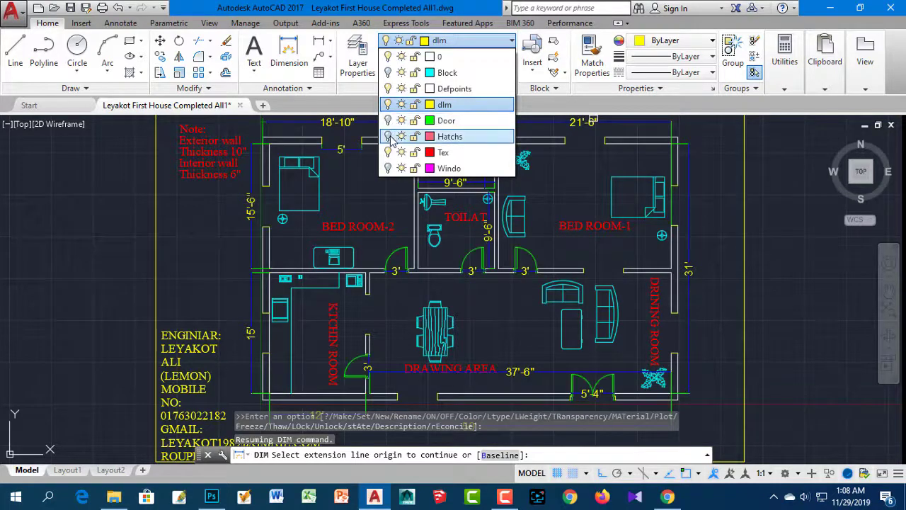
left_click(388, 136)
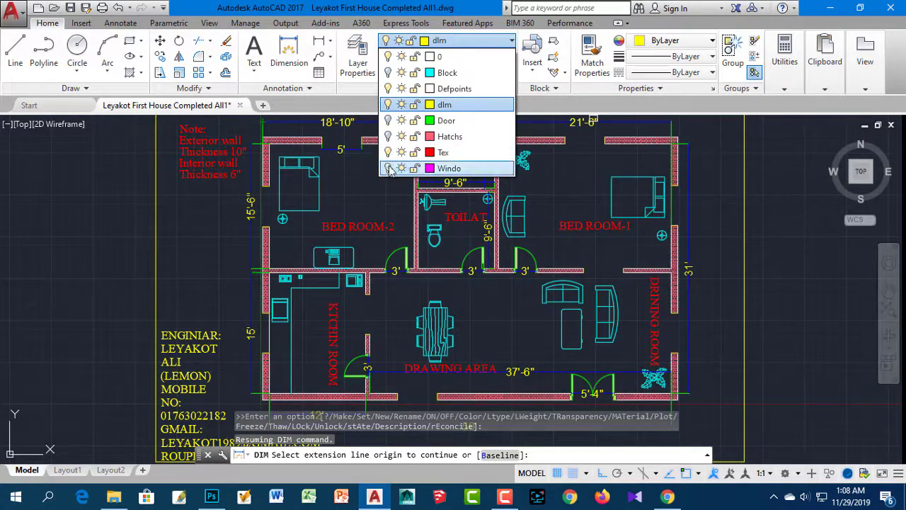
left_click(584, 208)
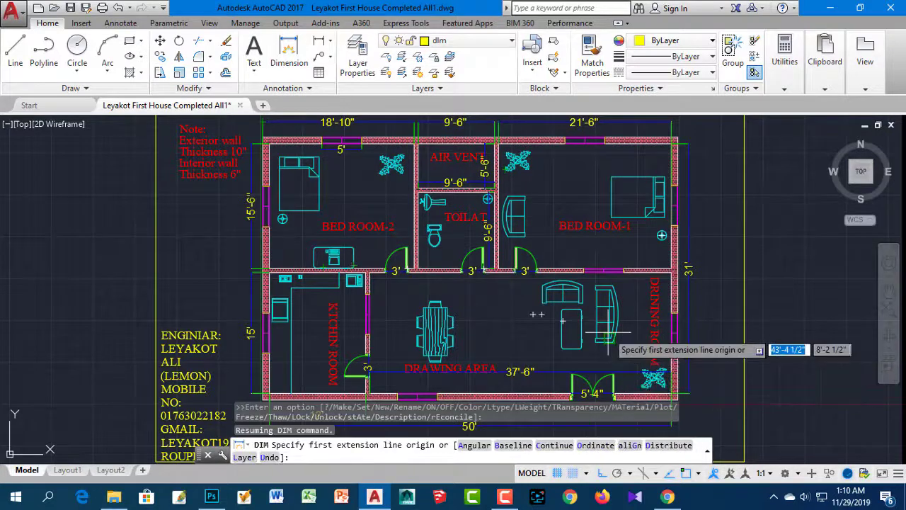
Step: Zoom out and pan until the whole floor plan and its title frame fit the view
scroll(601, 314, "down", 2)
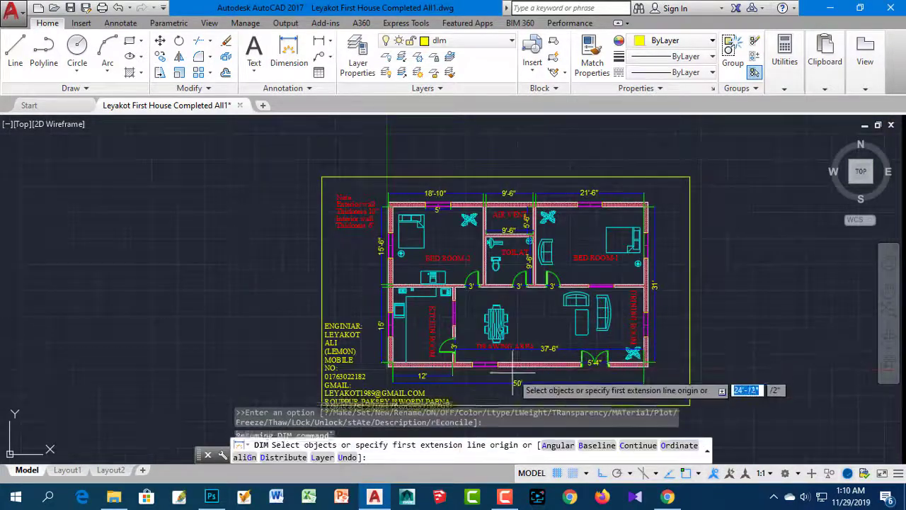
middle_click_drag(552, 332, 541, 308)
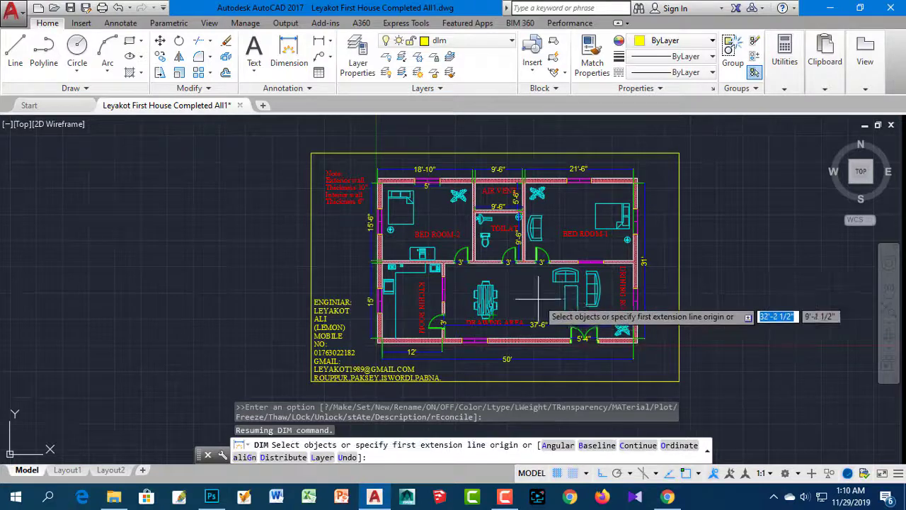
middle_click_drag(555, 300, 497, 300)
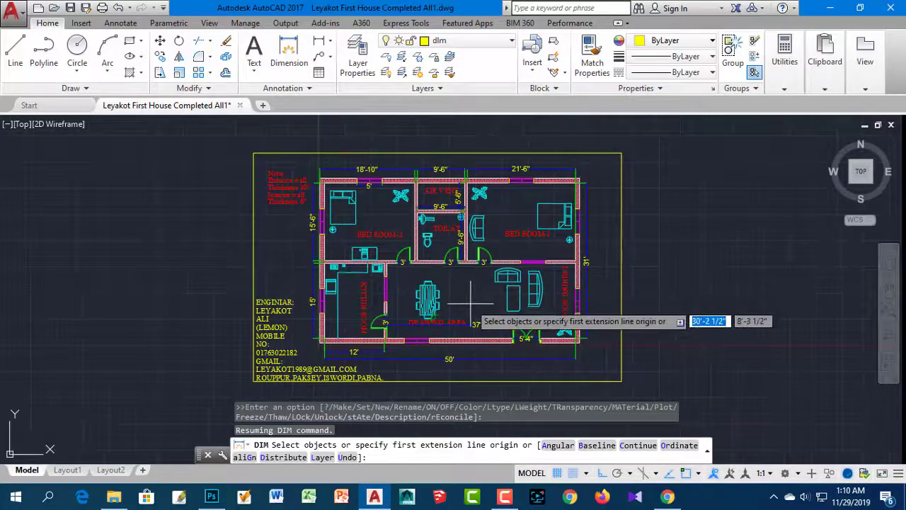